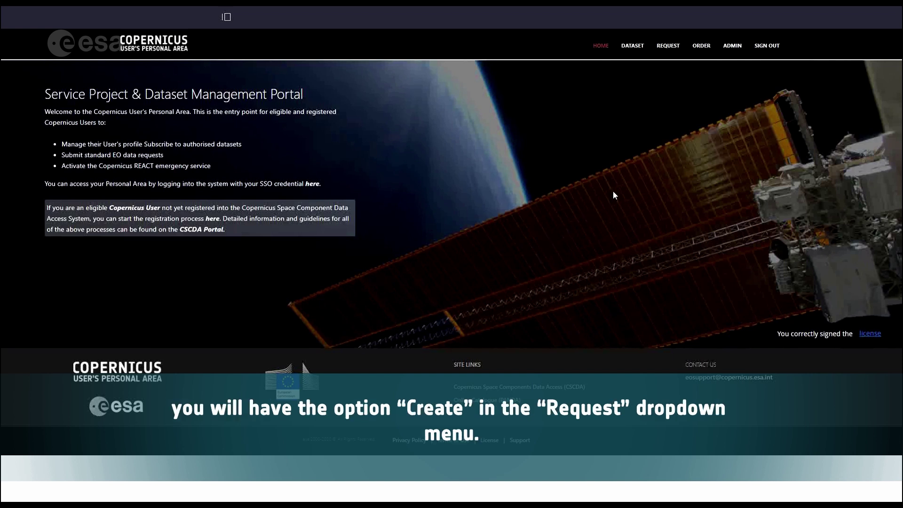
- Show the REQUEST menu's Browse and Create options in the top navigation bar
{"action": "mouse_move", "coordinate": [671, 53]}
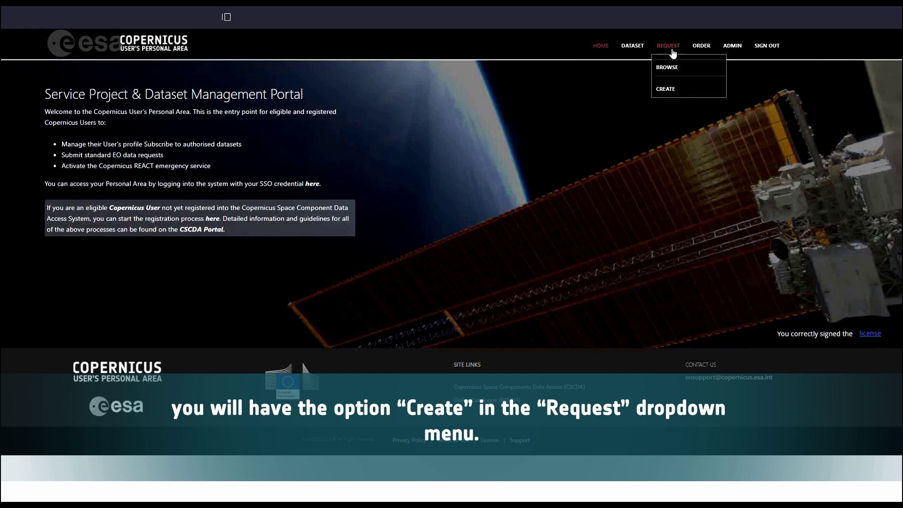
- Create a new request and choose the Standard Data Request type
{"action": "left_click", "coordinate": [663, 90]}
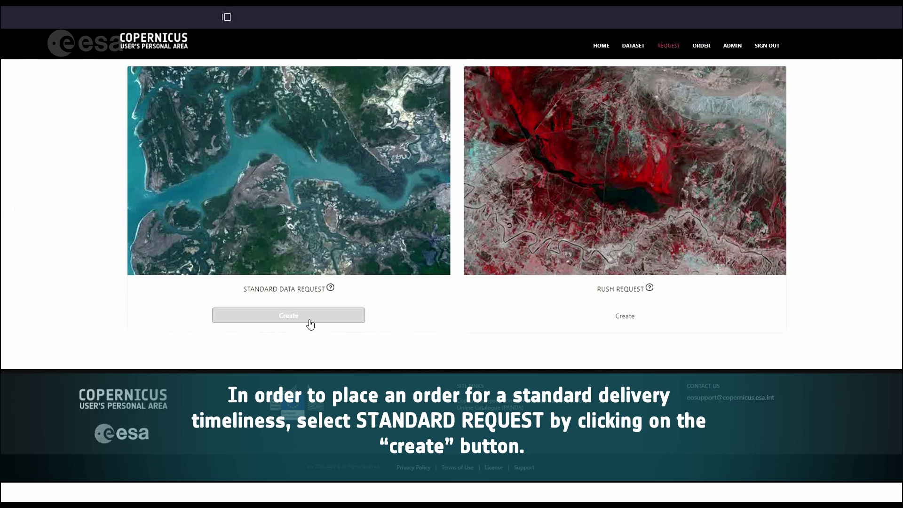
{"action": "left_click", "coordinate": [310, 324]}
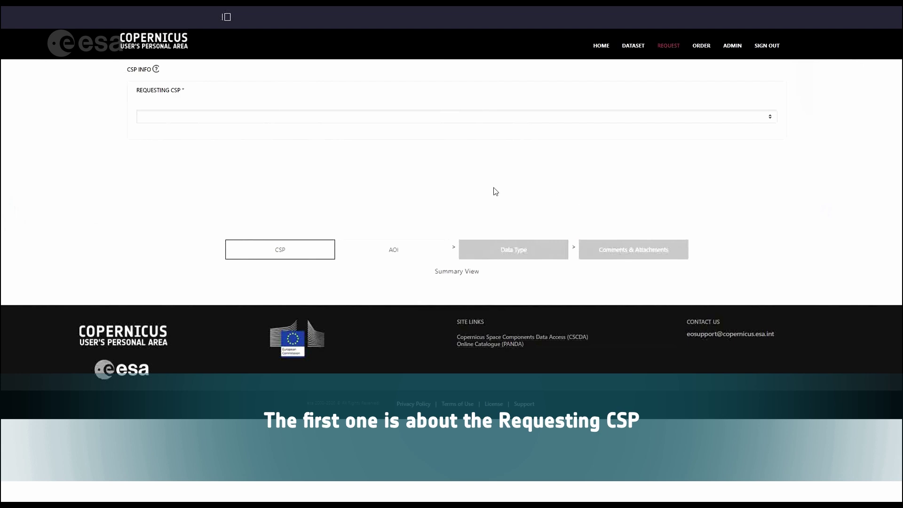
- Choose CDS Operations as the requesting CSP and continue to the AOI map
{"action": "left_click", "coordinate": [158, 118]}
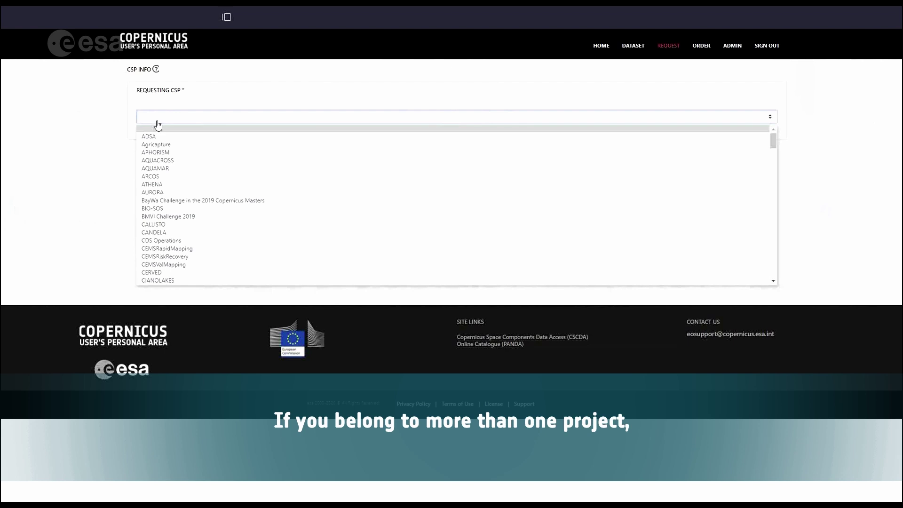
{"action": "left_click", "coordinate": [151, 240]}
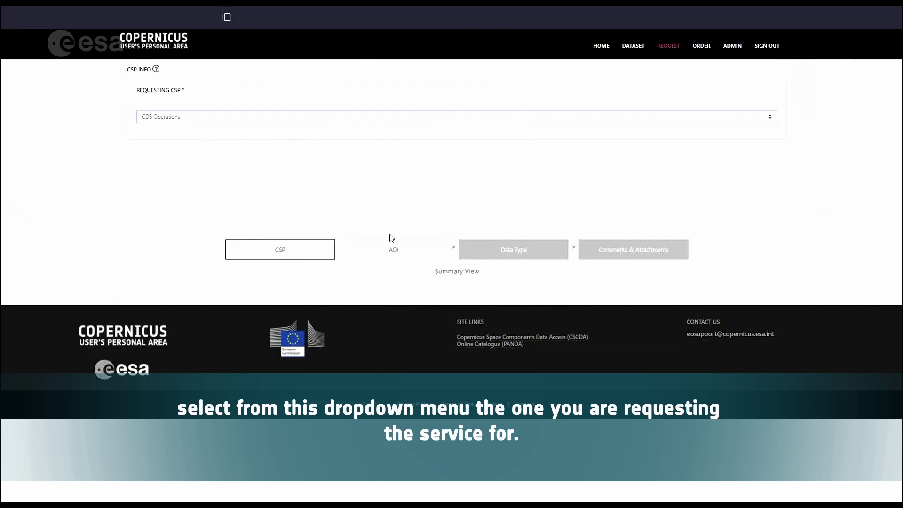
{"action": "left_click", "coordinate": [396, 254]}
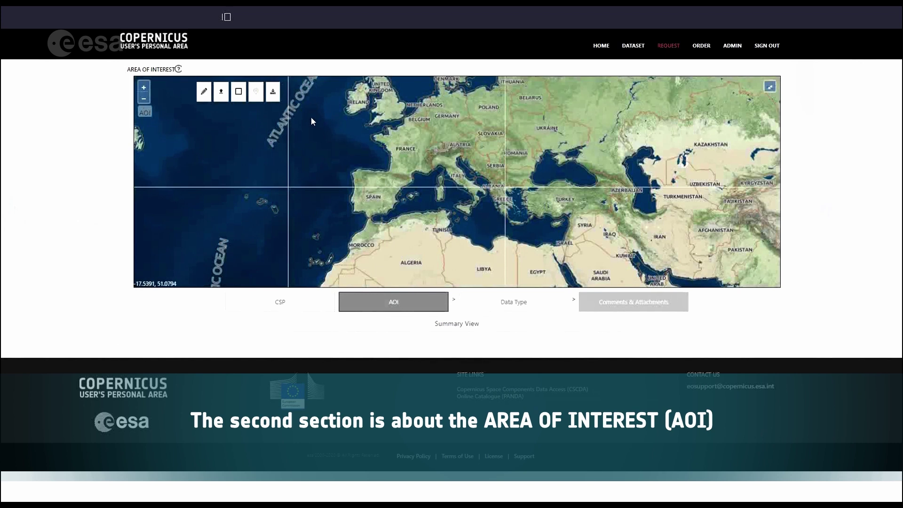
- Upload the Test AOI Standard shapefile as an area of interest
{"action": "left_click", "coordinate": [222, 99]}
{"action": "left_click", "coordinate": [231, 127]}
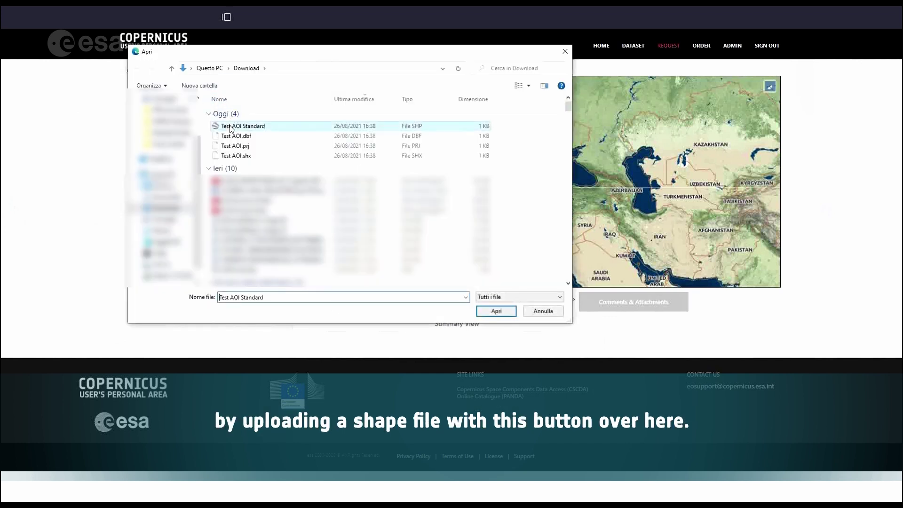
{"action": "double_click", "coordinate": [230, 127]}
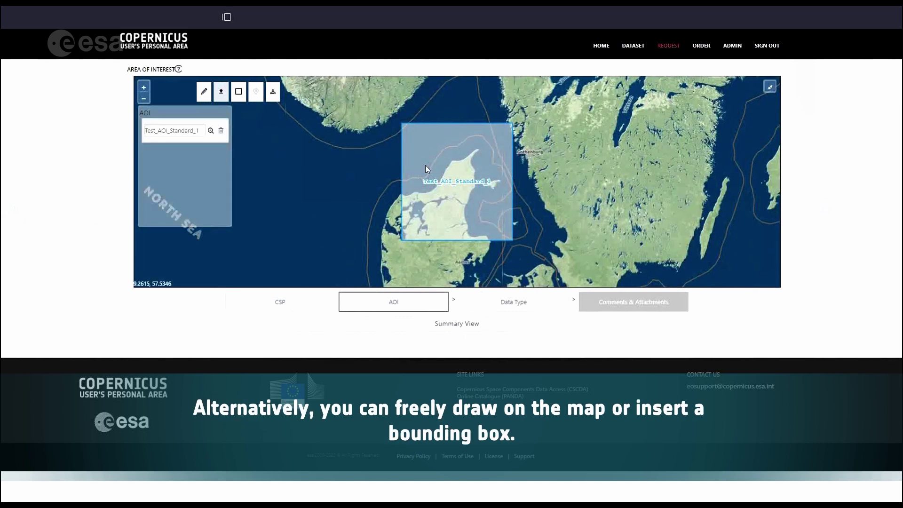
- Draw a test polygon AOI_1 east of Gothenburg
{"action": "left_click", "coordinate": [204, 91]}
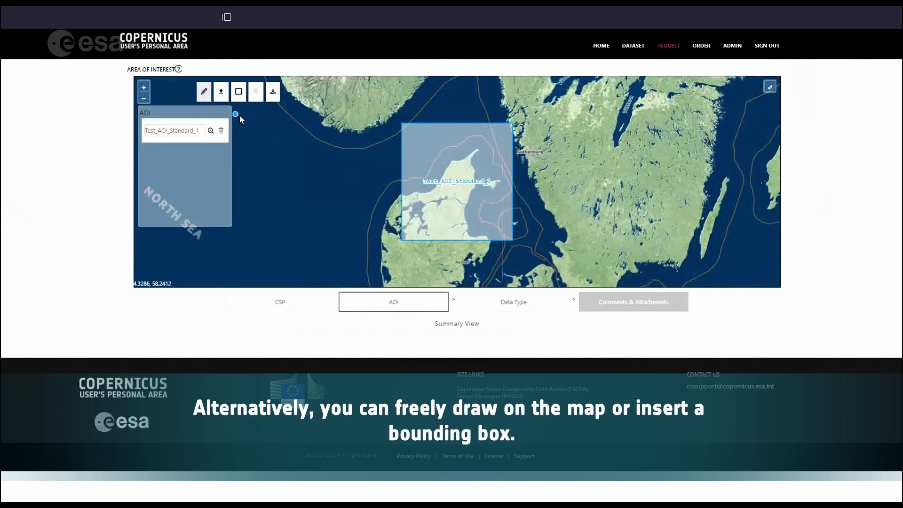
{"action": "left_click", "coordinate": [549, 155]}
{"action": "left_click", "coordinate": [559, 187]}
{"action": "left_click", "coordinate": [607, 171]}
{"action": "left_click", "coordinate": [599, 147]}
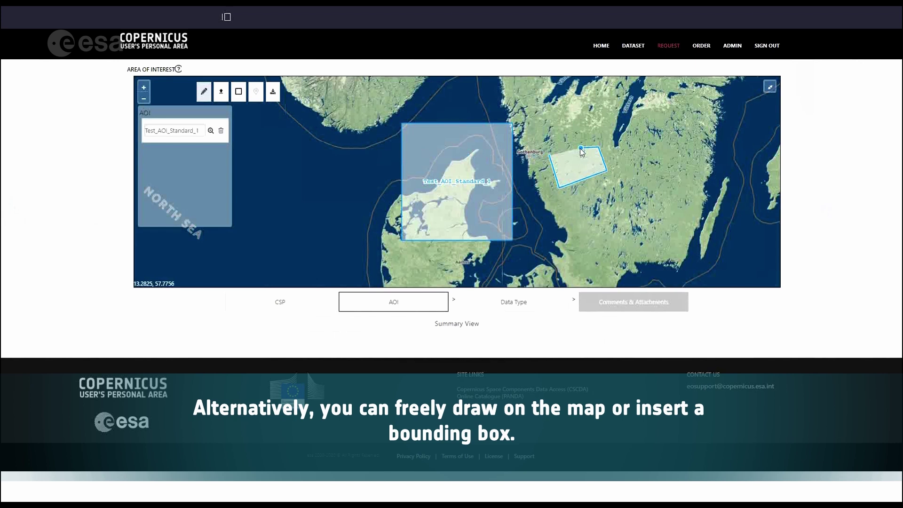
{"action": "left_click", "coordinate": [582, 149]}
{"action": "left_click", "coordinate": [548, 155]}
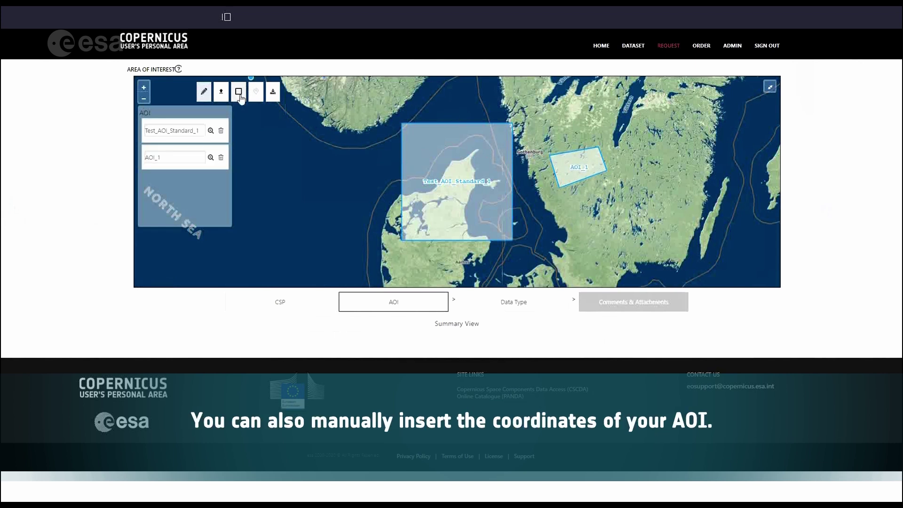
- Draw rectangle AOI_2 over the North Sea and try the lat/lon corner entry
{"action": "left_click", "coordinate": [239, 92]}
{"action": "left_click_drag", "start_coordinate": [290, 196], "coordinate": [351, 258]}
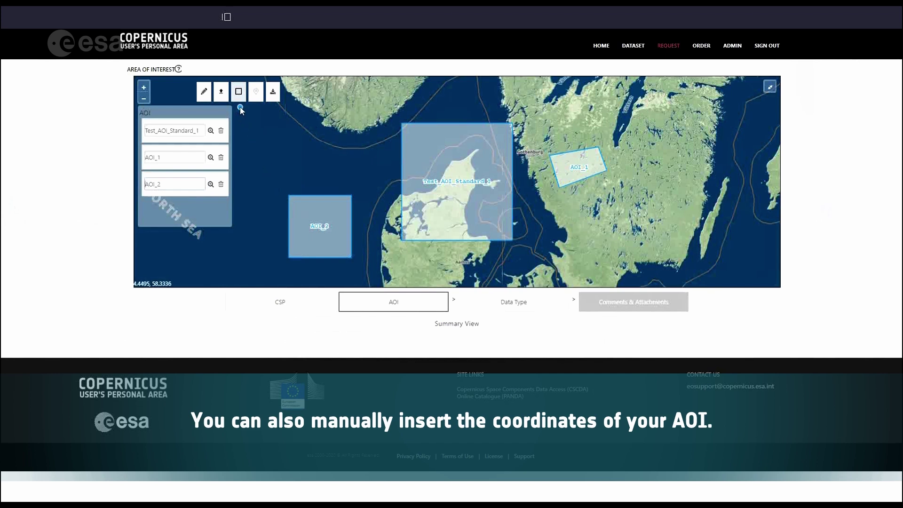
{"action": "left_click", "coordinate": [255, 98]}
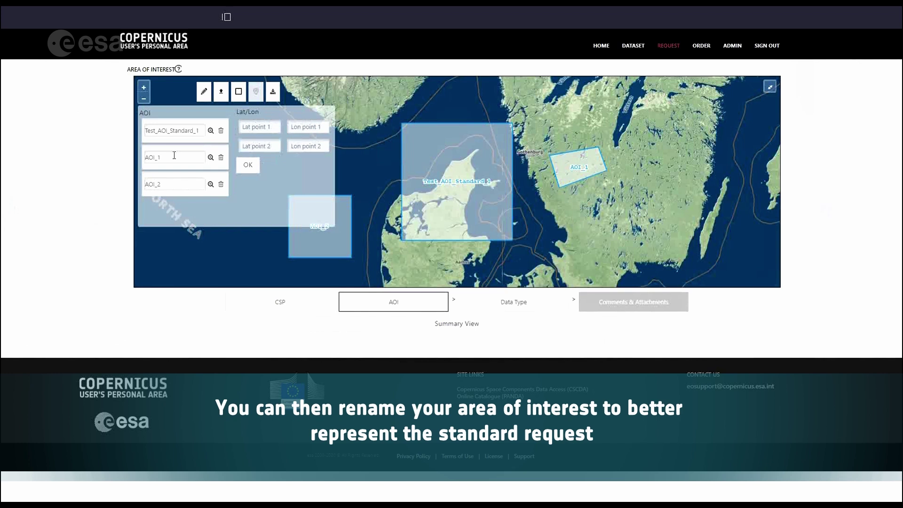
- Rename AOI_1 to test2, then delete it and AOI_2, keeping only the shapefile area
{"action": "left_click_drag", "start_coordinate": [171, 157], "coordinate": [140, 159]}
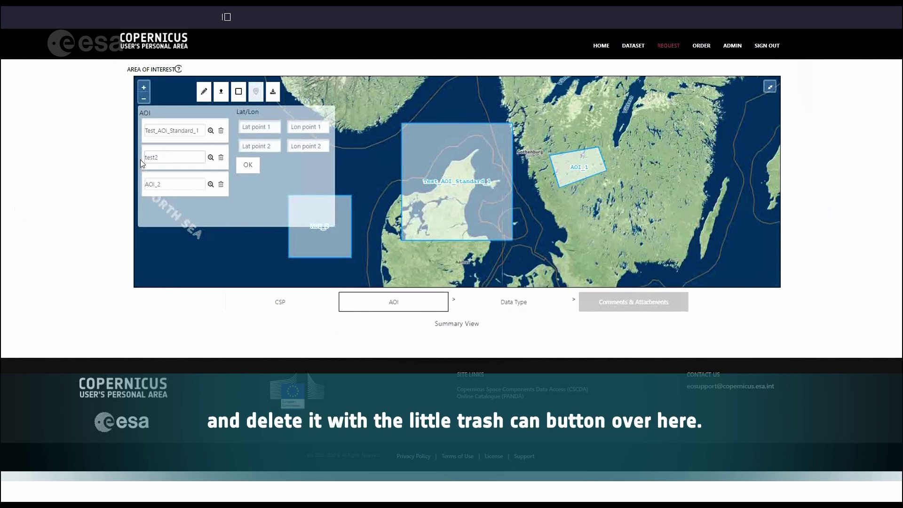
{"action": "left_click", "coordinate": [221, 158]}
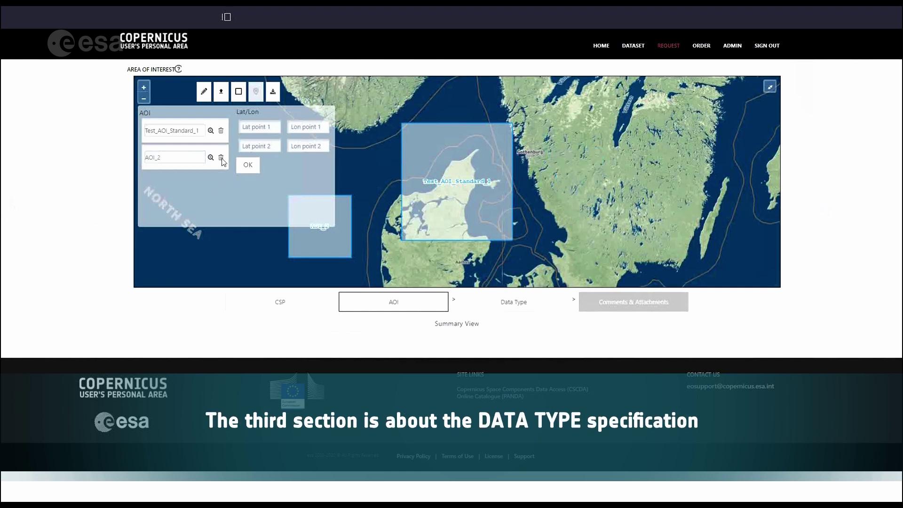
{"action": "left_click", "coordinate": [221, 159]}
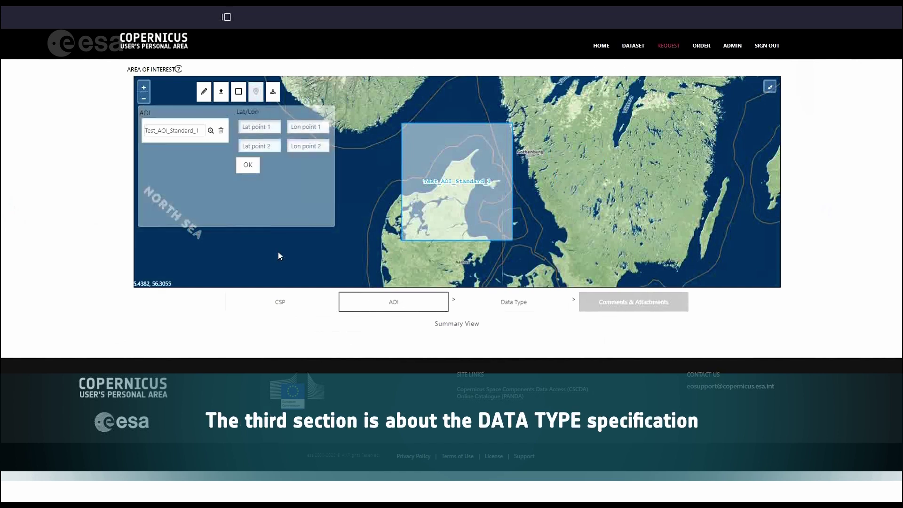
{"action": "left_click", "coordinate": [514, 306]}
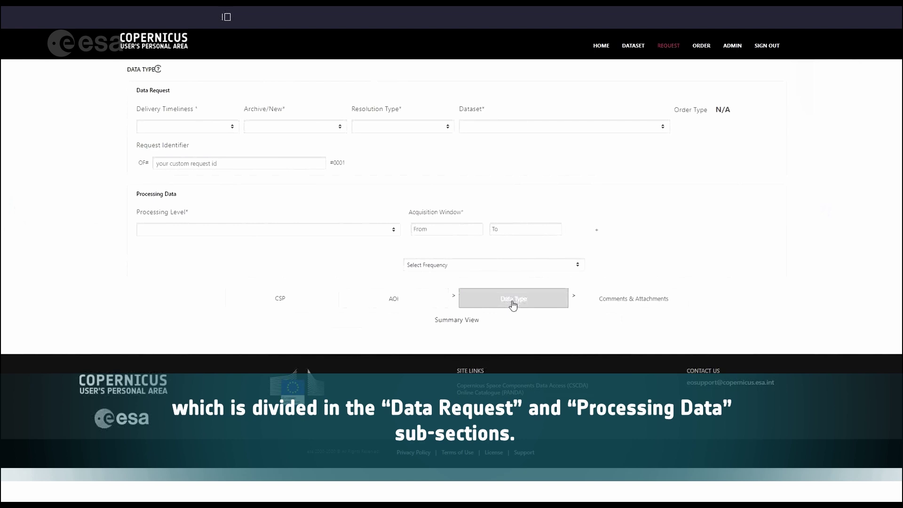
- Set Fast24h timeliness, New tasking, Optical VHR1 resolution and request identifier first_test
{"action": "left_click", "coordinate": [232, 128]}
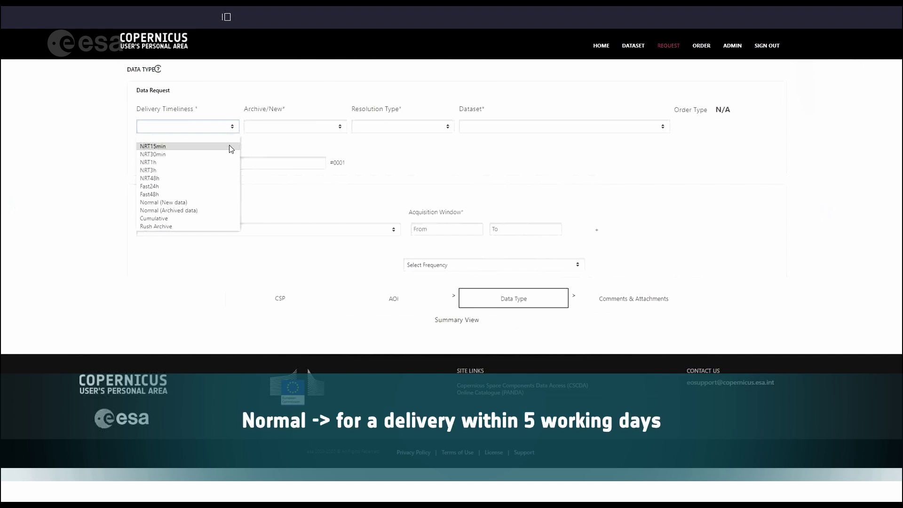
{"action": "left_click", "coordinate": [210, 191]}
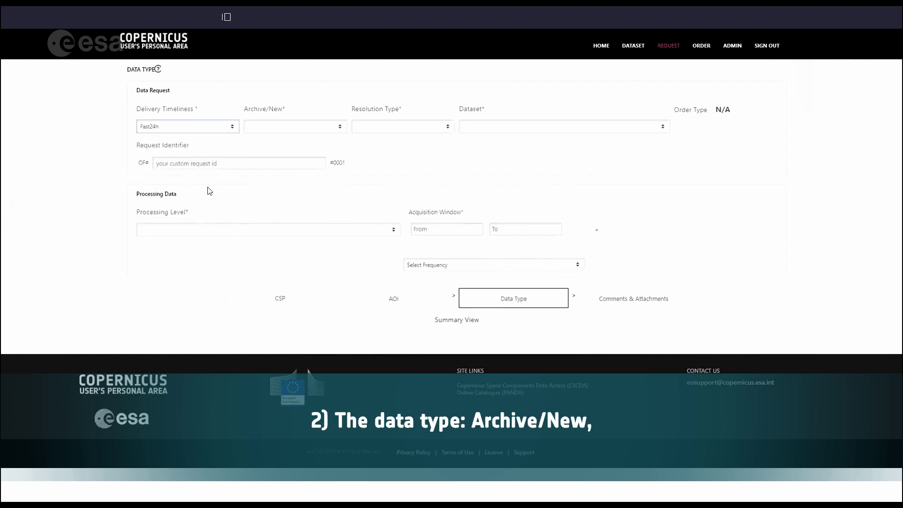
{"action": "left_click", "coordinate": [340, 129]}
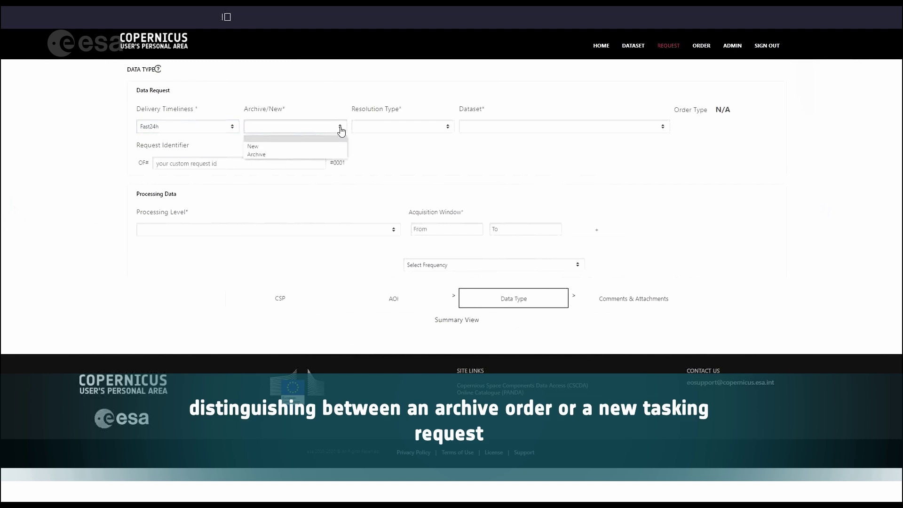
{"action": "left_click", "coordinate": [328, 147]}
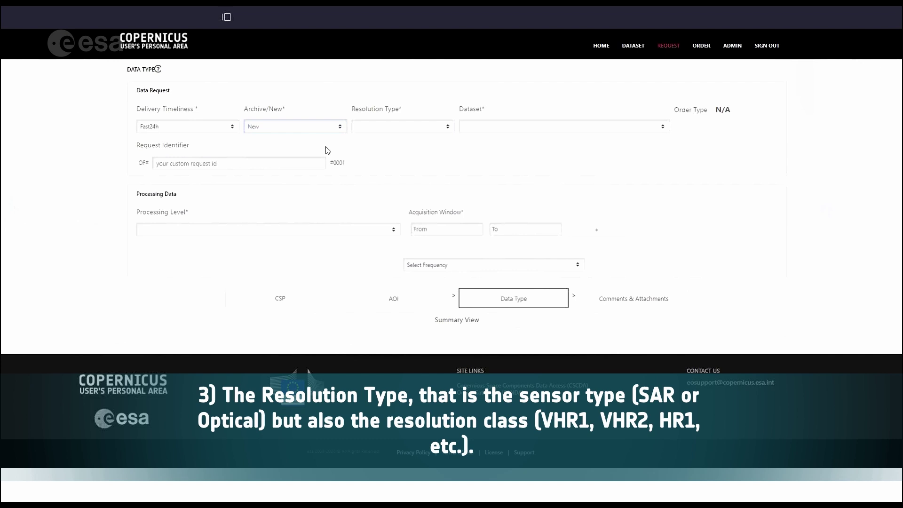
{"action": "left_click", "coordinate": [448, 131]}
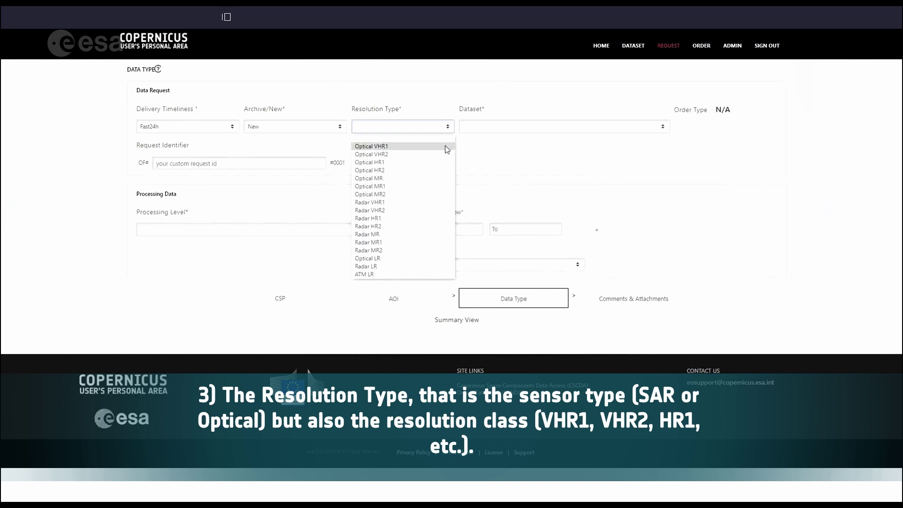
{"action": "left_click", "coordinate": [447, 149]}
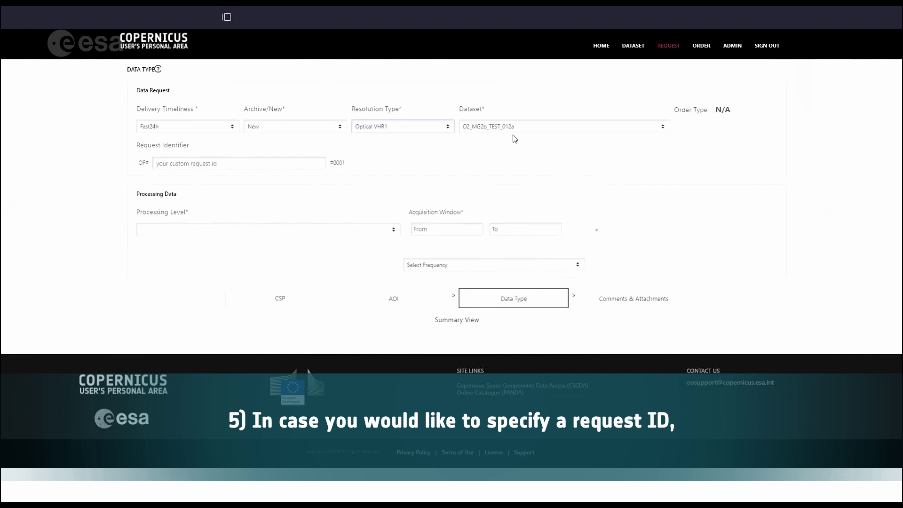
{"action": "left_click", "coordinate": [185, 163]}
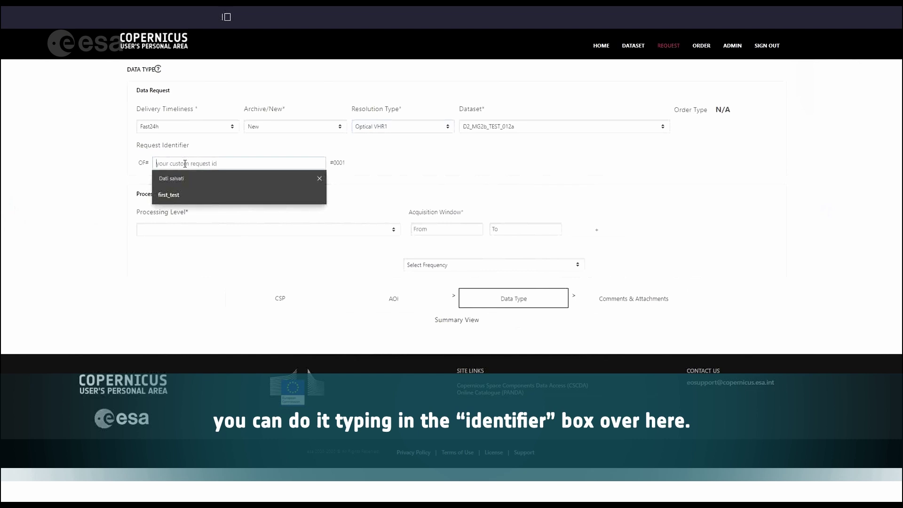
{"action": "left_click", "coordinate": [167, 192]}
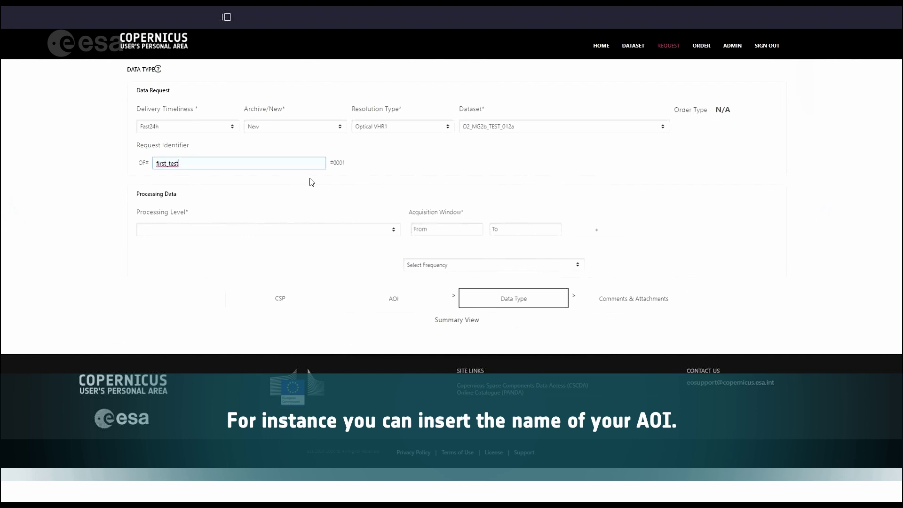
- Choose the Bundle (Panchro.+ 4 MS) Orthorectified level and add an Aug 31–Oct 16 2021 window
{"action": "left_click", "coordinate": [393, 231]}
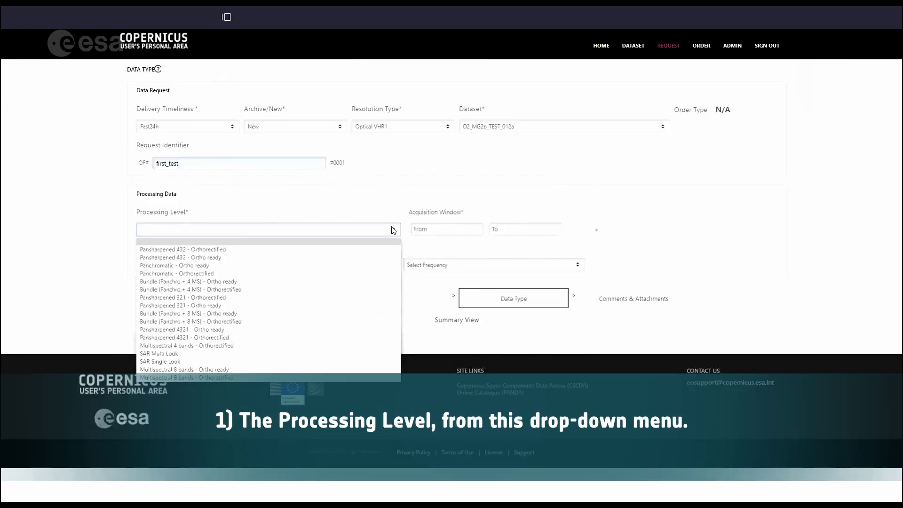
{"action": "left_click", "coordinate": [289, 290]}
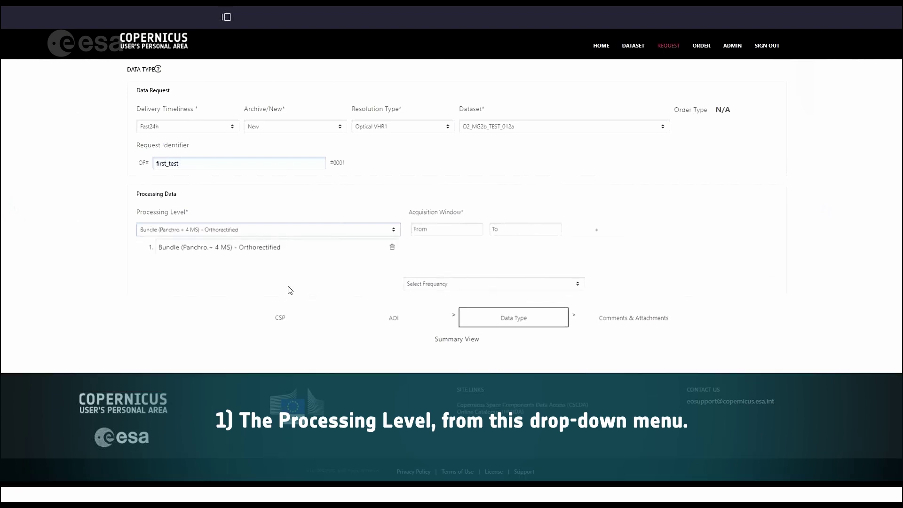
{"action": "left_click", "coordinate": [472, 229]}
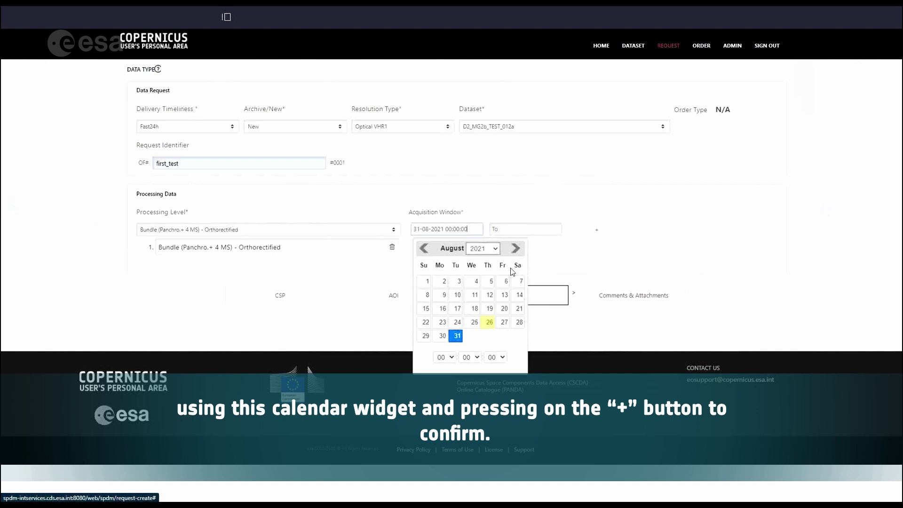
{"action": "left_click", "coordinate": [536, 229]}
{"action": "left_click", "coordinate": [598, 249]}
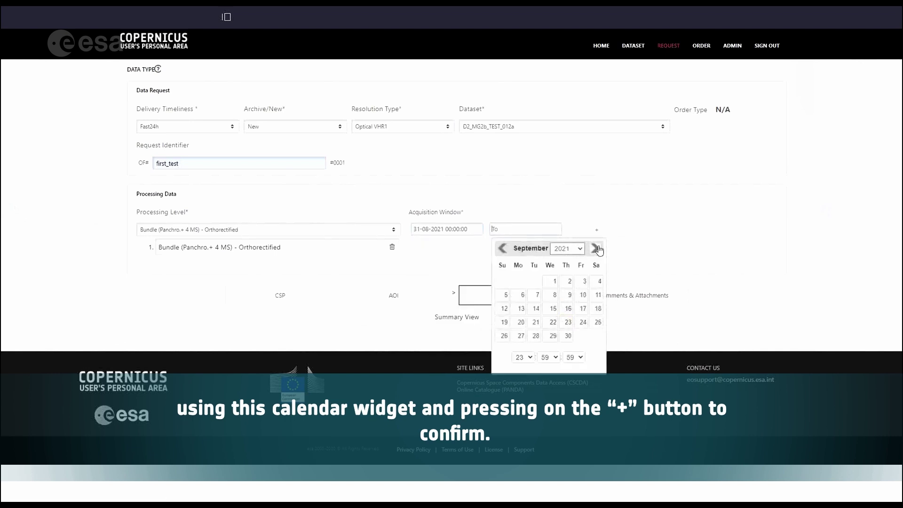
{"action": "left_click", "coordinate": [596, 249]}
{"action": "left_click", "coordinate": [597, 310]}
{"action": "left_click", "coordinate": [608, 230]}
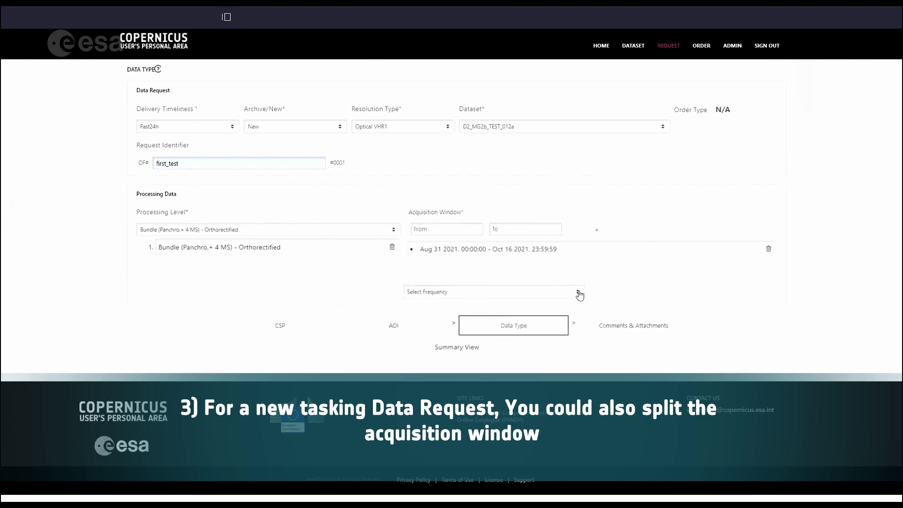
- Set the acquisition frequency to a Custom Number of Coverages of 25
{"action": "left_click", "coordinate": [578, 294]}
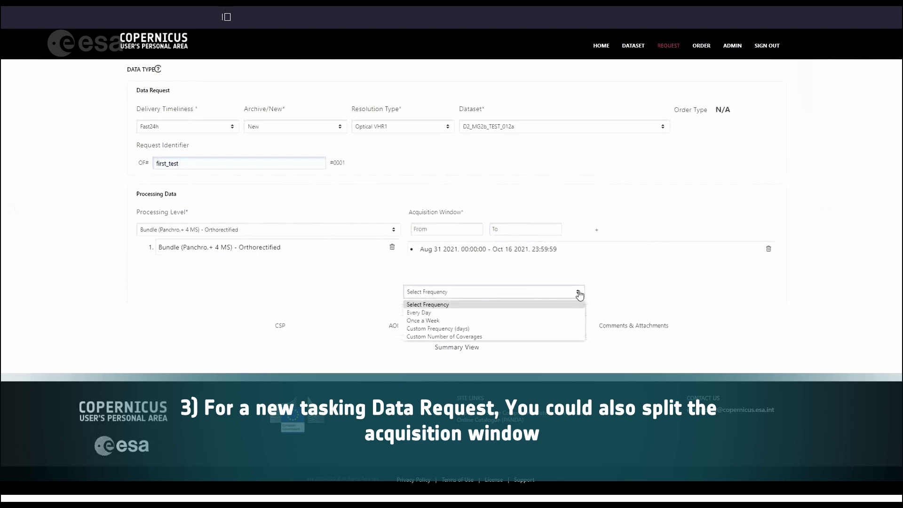
{"action": "left_click", "coordinate": [554, 320]}
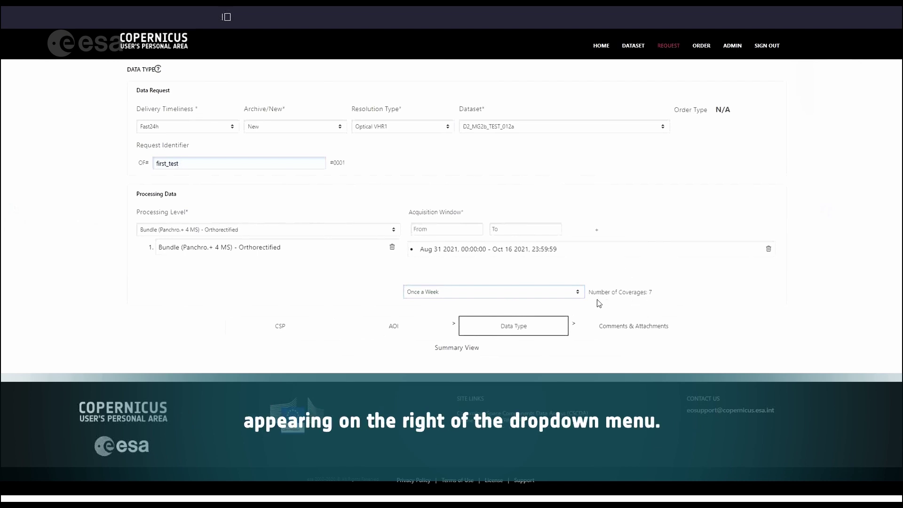
{"action": "left_click", "coordinate": [575, 294]}
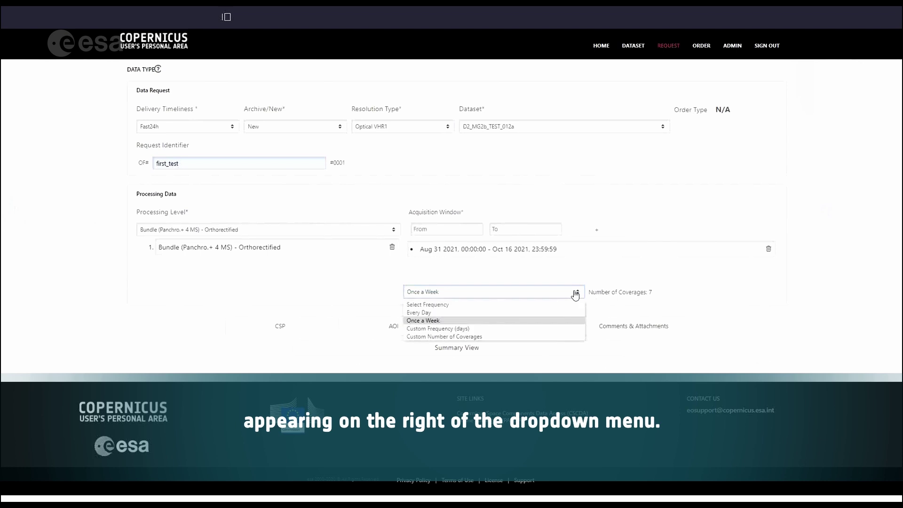
{"action": "left_click", "coordinate": [536, 337]}
{"action": "left_click", "coordinate": [603, 292]}
{"action": "type", "text": "2"}
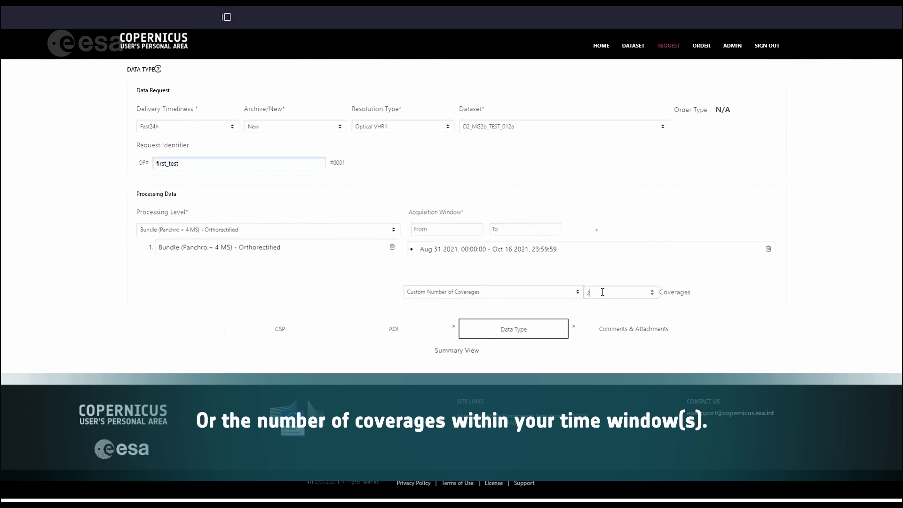
{"action": "type", "text": "5"}
{"action": "left_click", "coordinate": [720, 278]}
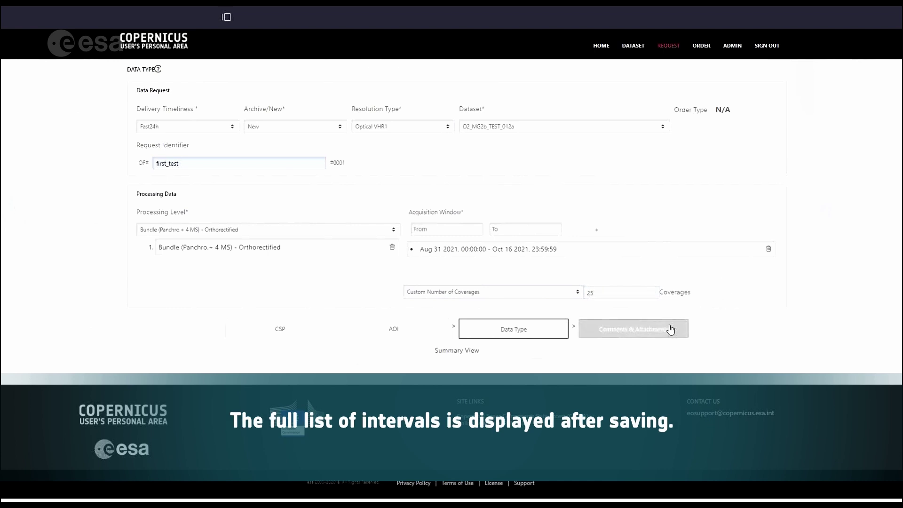
- Enter view angles -30 to 30 degrees under Comments & Attachments and begin the Example note
{"action": "left_click", "coordinate": [633, 329]}
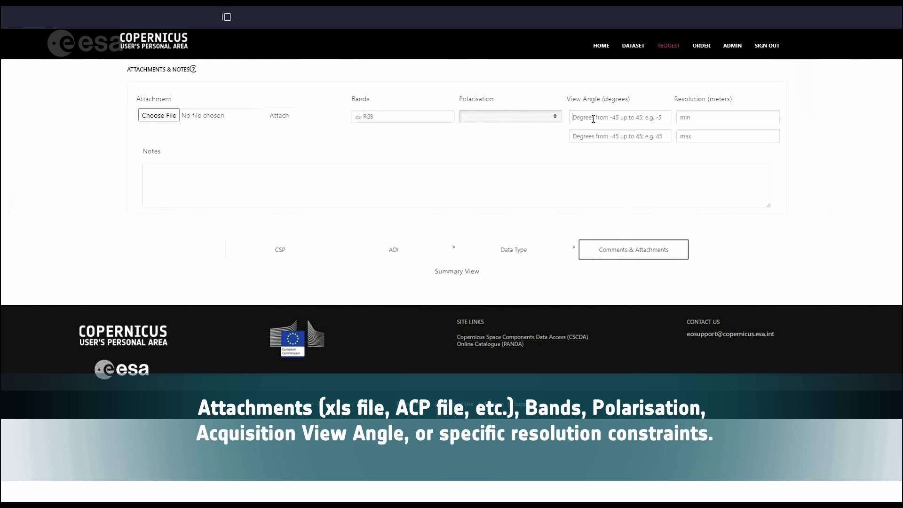
{"action": "type", "text": "-30"}
{"action": "left_click", "coordinate": [588, 132]}
{"action": "type", "text": "30"}
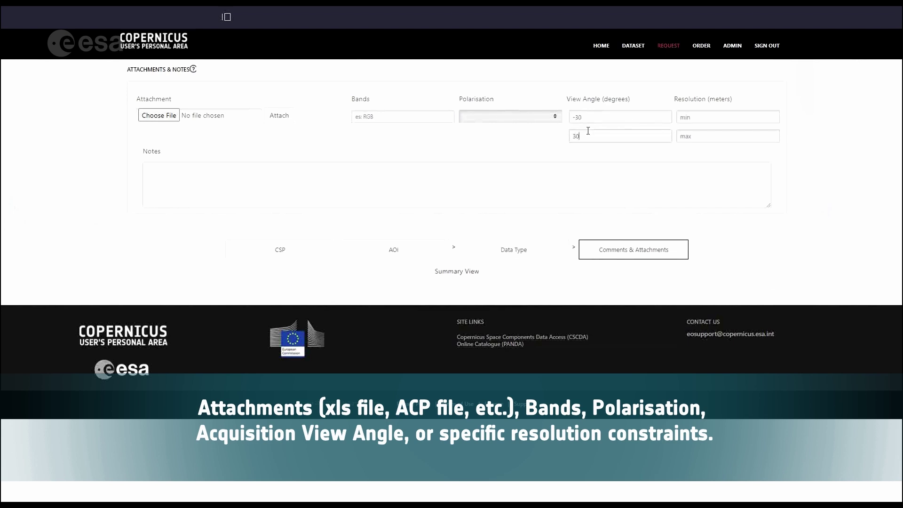
{"action": "left_click", "coordinate": [295, 177]}
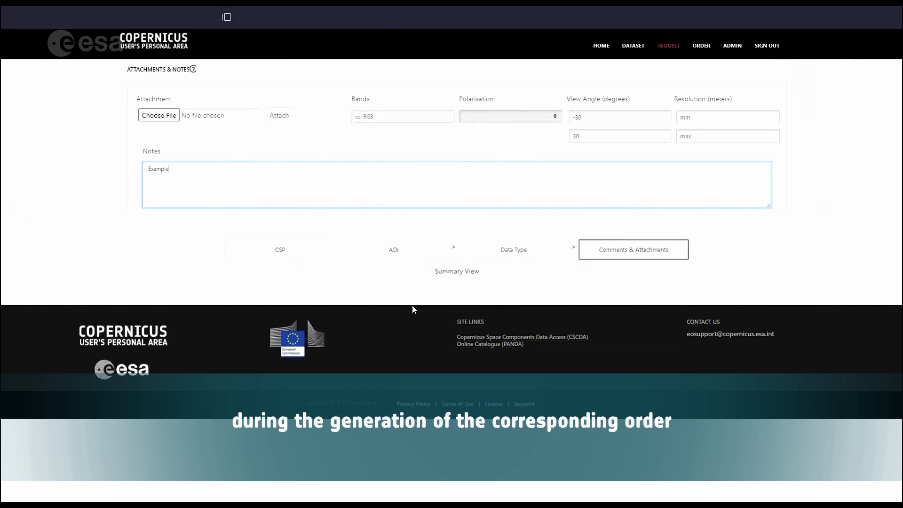
- Open the Summary View and scroll down to the Save and Order buttons
{"action": "left_click", "coordinate": [476, 277]}
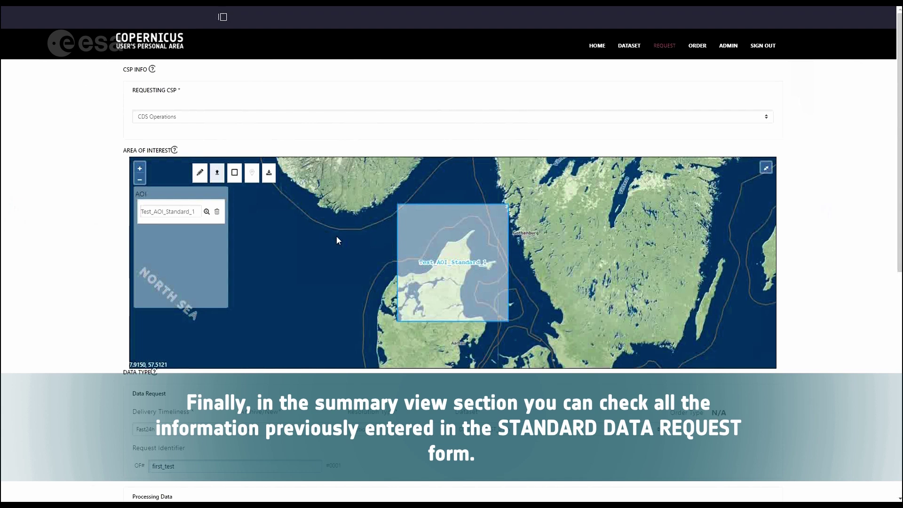
{"action": "scroll", "coordinate": [94, 244], "scroll_direction": "down", "scroll_amount": 5}
{"action": "scroll", "coordinate": [95, 243], "scroll_direction": "down", "scroll_amount": 5}
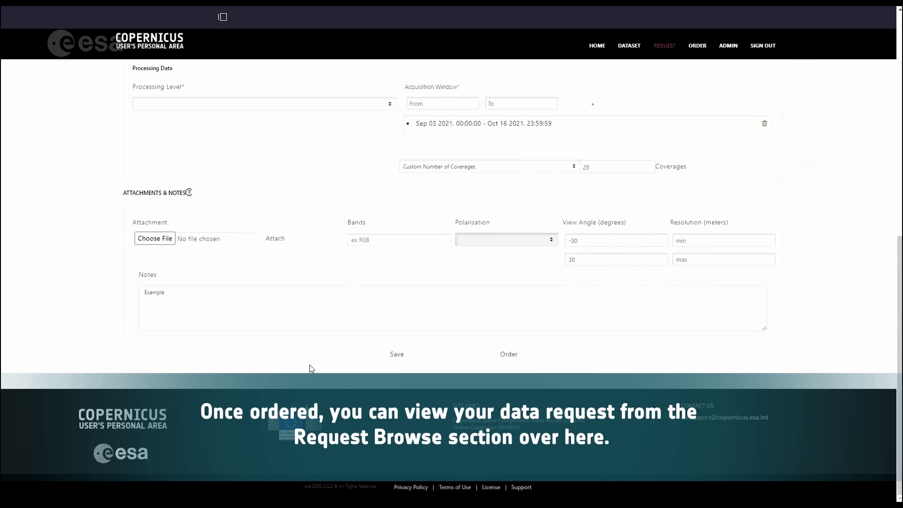
- Browse existing requests and scroll through the first_test details and its acquisition intervals
{"action": "mouse_move", "coordinate": [667, 50]}
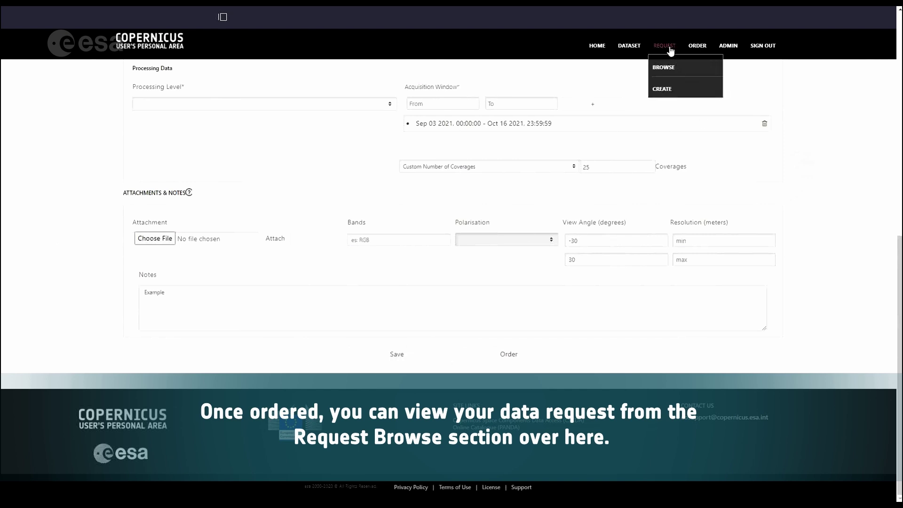
{"action": "left_click", "coordinate": [665, 69]}
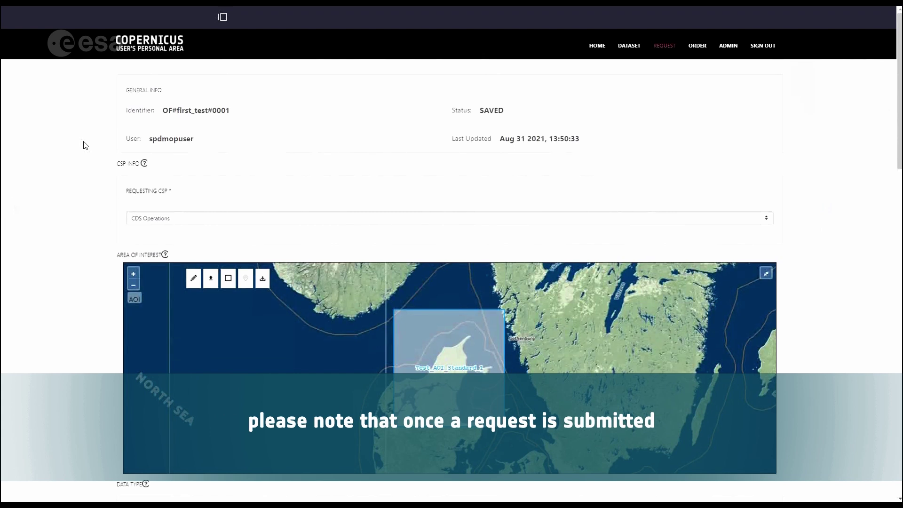
{"action": "scroll", "coordinate": [86, 146], "scroll_direction": "down", "scroll_amount": 5}
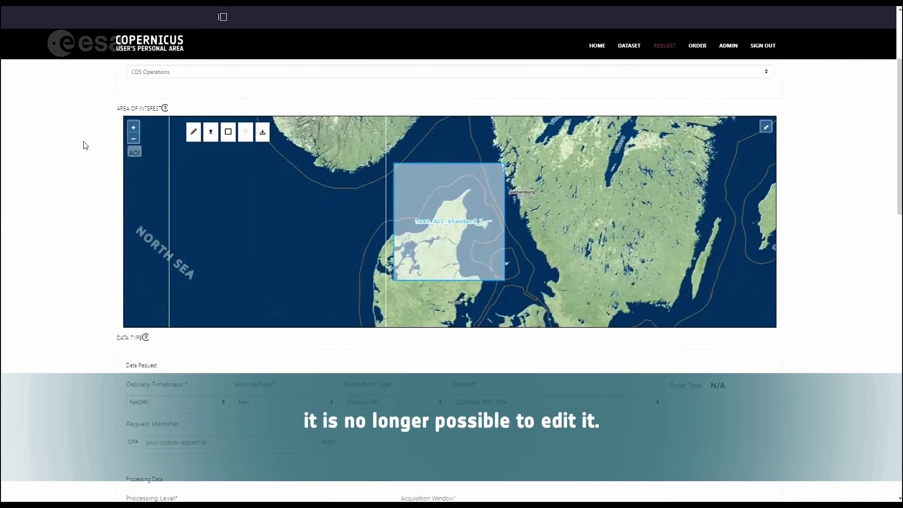
{"action": "scroll", "coordinate": [85, 145], "scroll_direction": "down", "scroll_amount": 7}
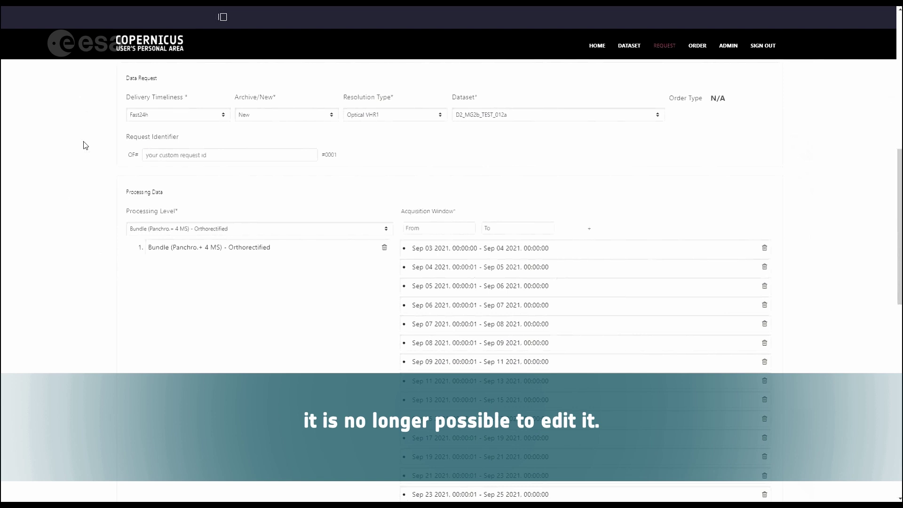
{"action": "scroll", "coordinate": [85, 145], "scroll_direction": "down", "scroll_amount": 2}
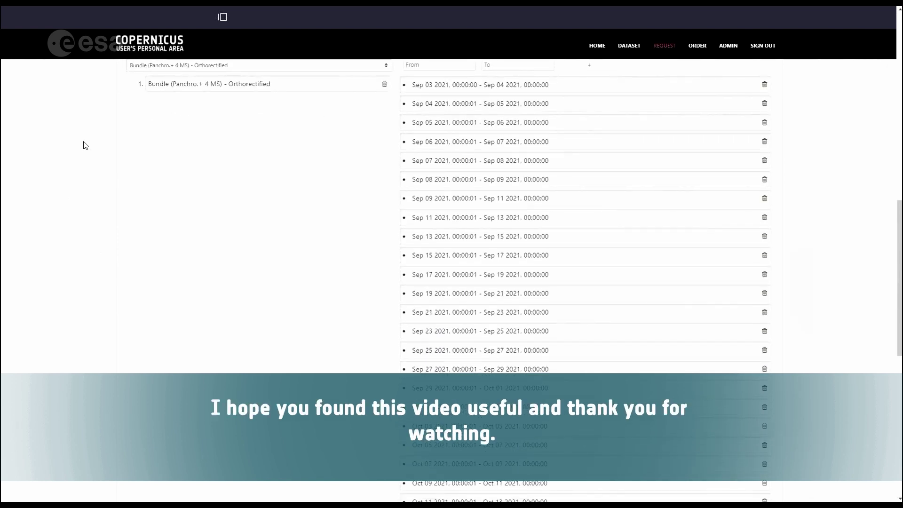
{"action": "scroll", "coordinate": [85, 145], "scroll_direction": "down", "scroll_amount": 7}
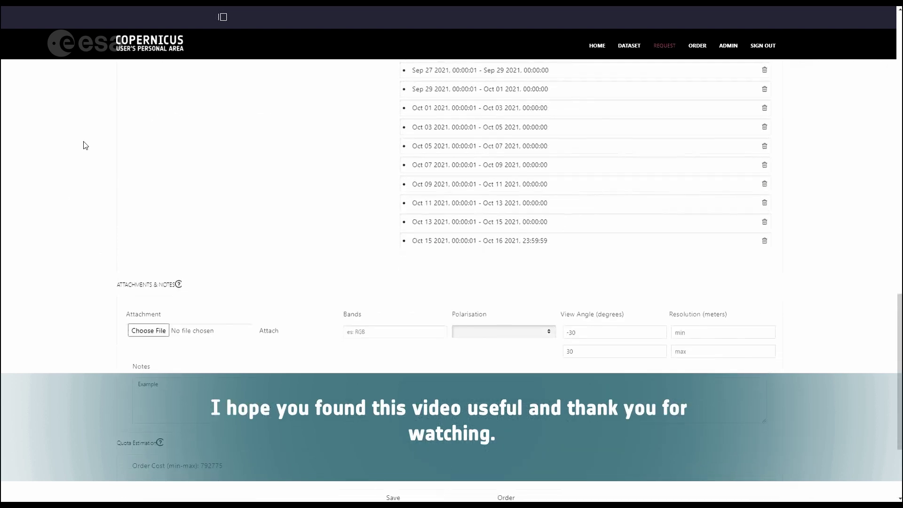